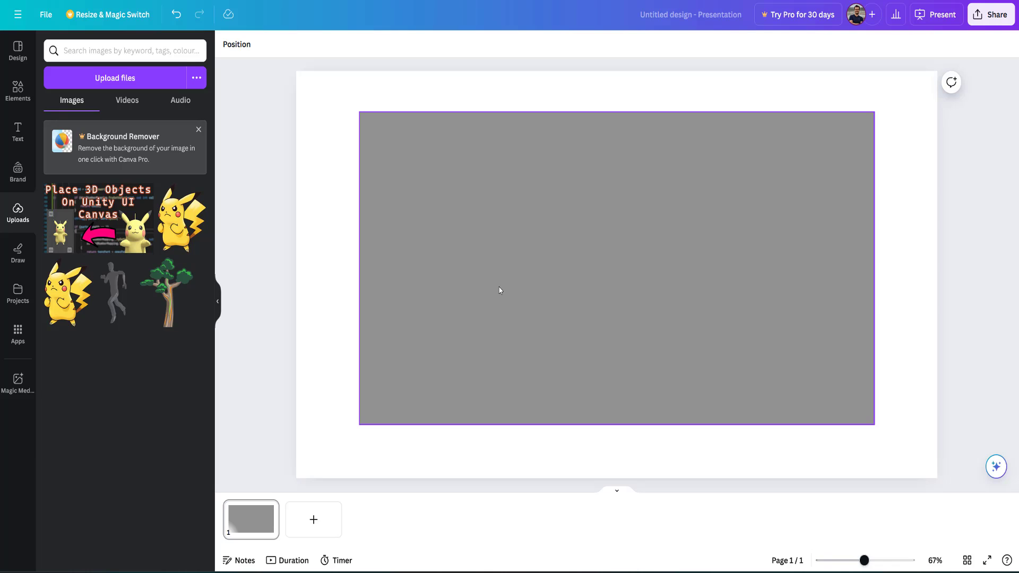
Drop the uploaded thumbnail onto the page and enlarge it so it covers the grey box.
drag(58, 195, 467, 174)
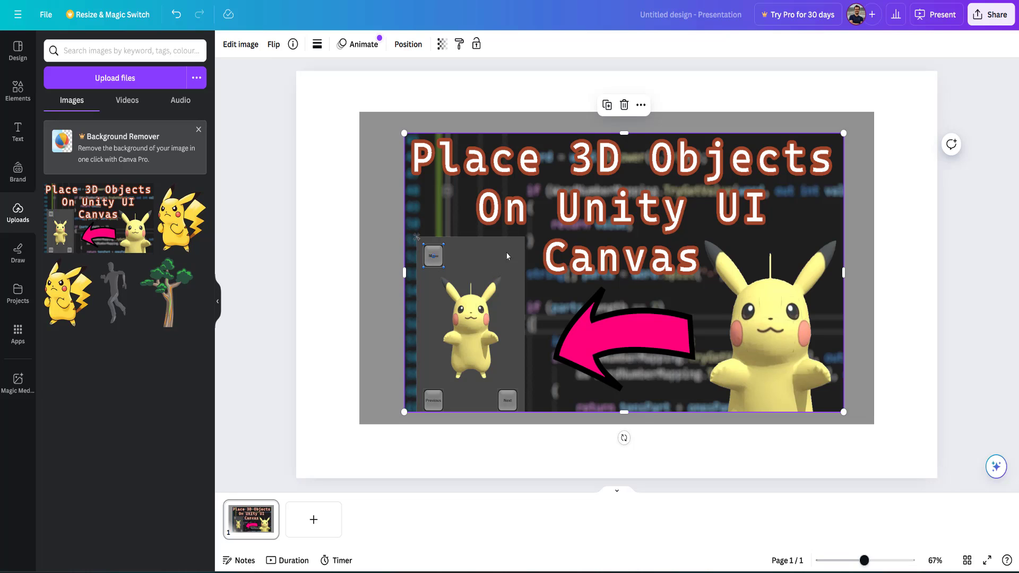
drag(509, 244, 468, 215)
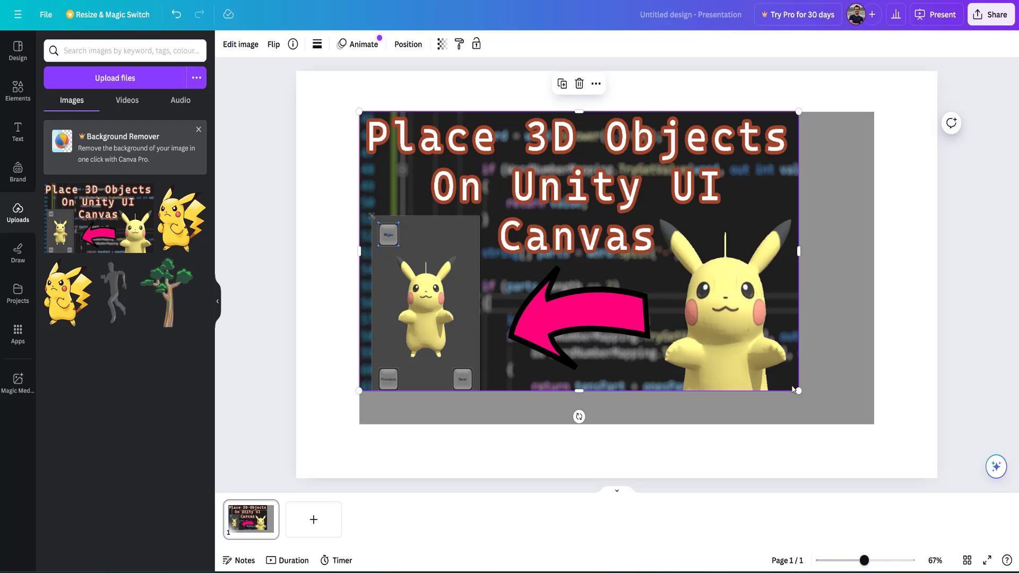
drag(799, 392, 875, 425)
click(989, 307)
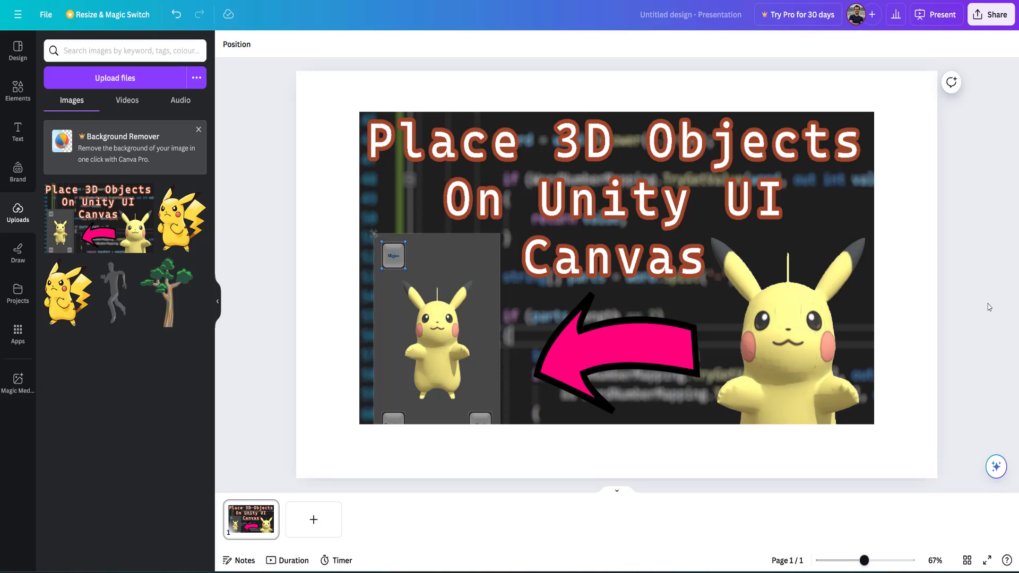
Remove the enlarged image, drop a fresh original-size thumbnail into the grey box, and select it.
click(730, 255)
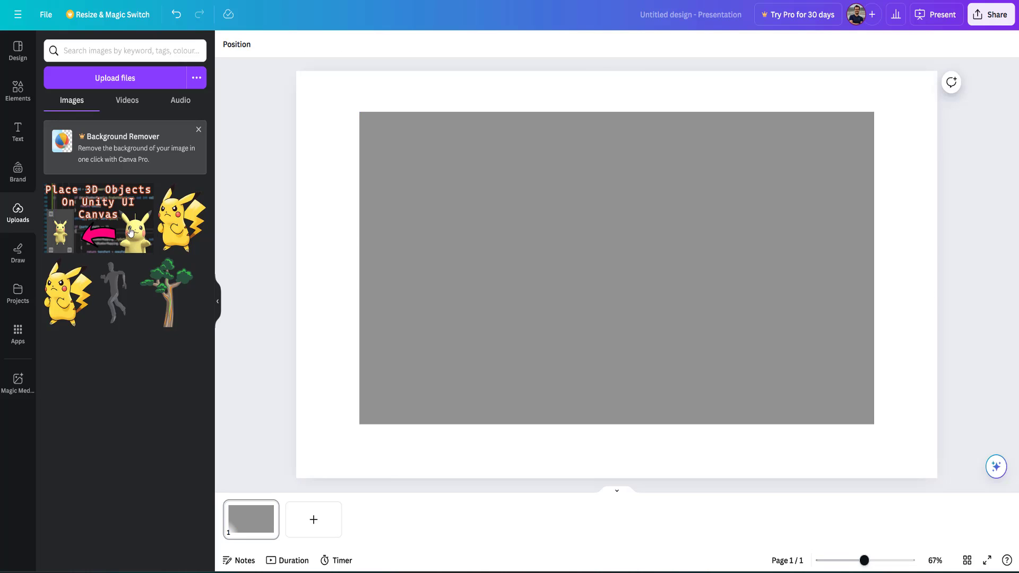
drag(98, 217, 476, 175)
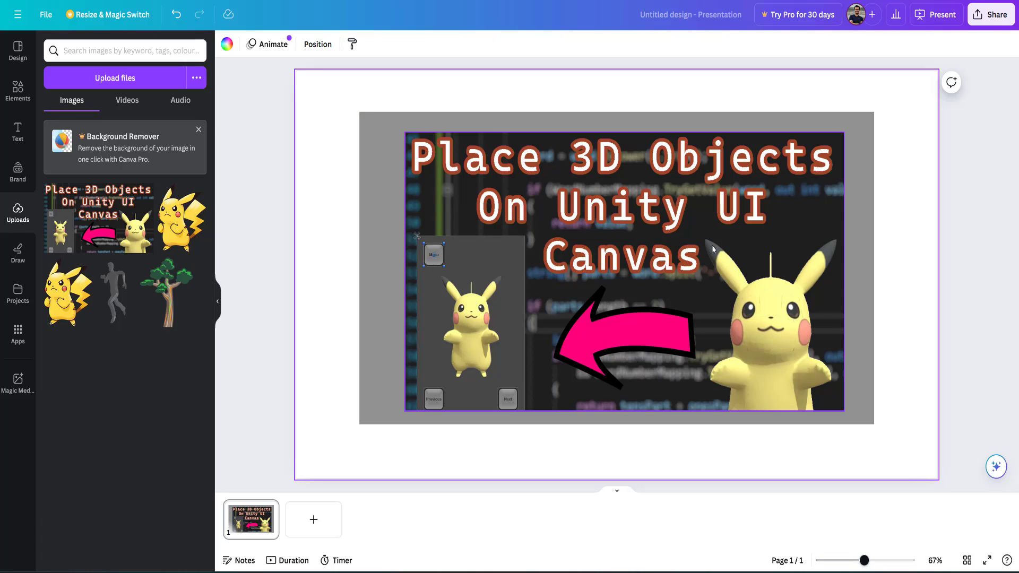
click(979, 208)
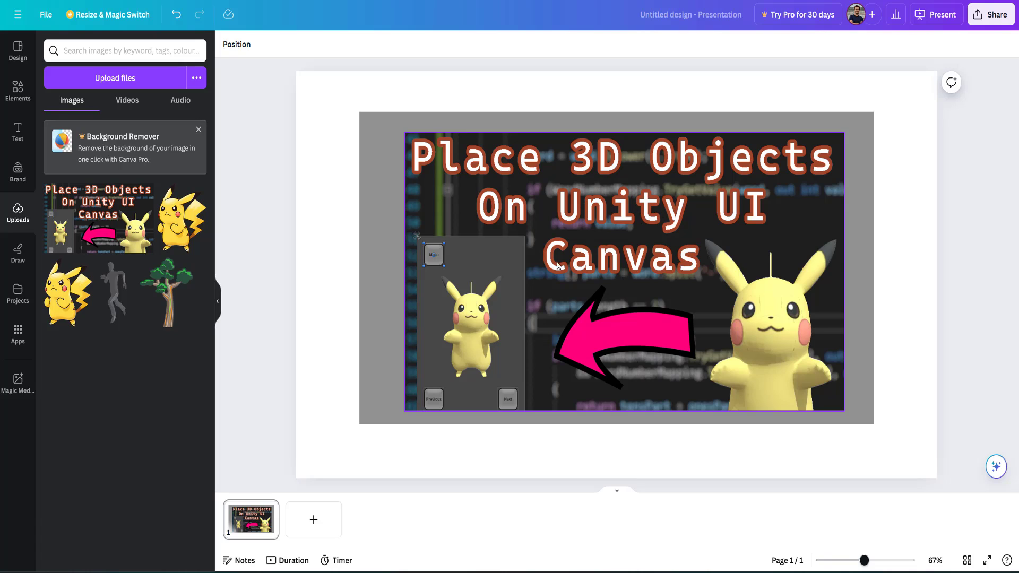
click(620, 224)
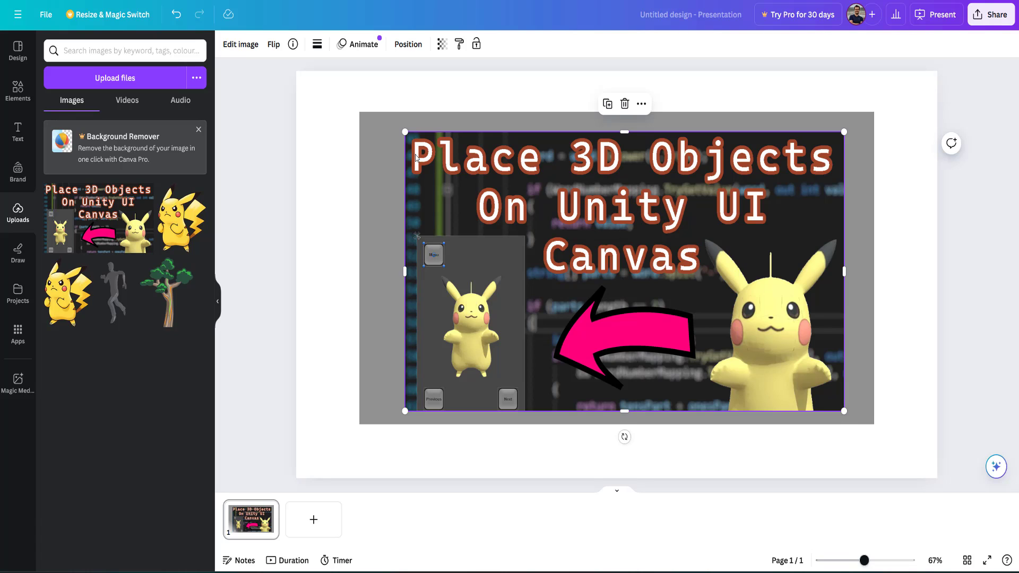
Open cropping in Edit image, try 16:9, then set the aspect ratio back to Freeform.
click(236, 47)
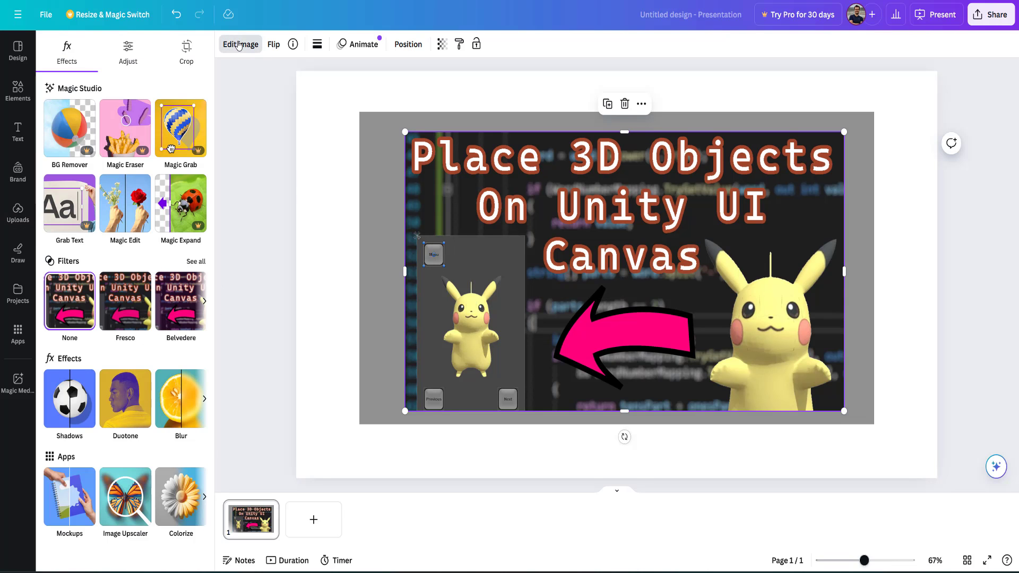
click(191, 53)
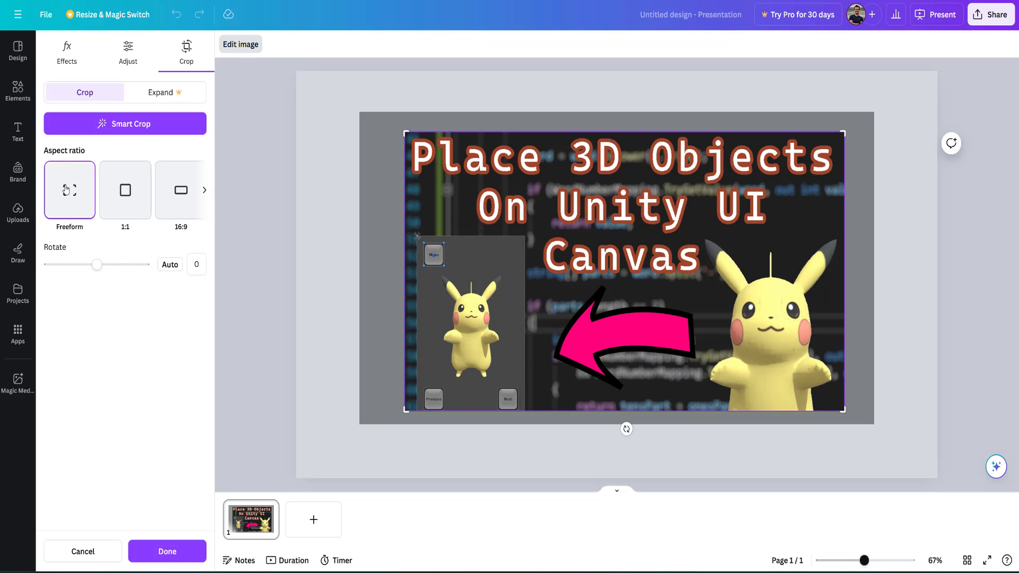
click(180, 192)
click(47, 189)
click(75, 193)
Pull the crop corners in to frame only a small area around 'Unity' and 'Canvas'.
drag(405, 131, 504, 190)
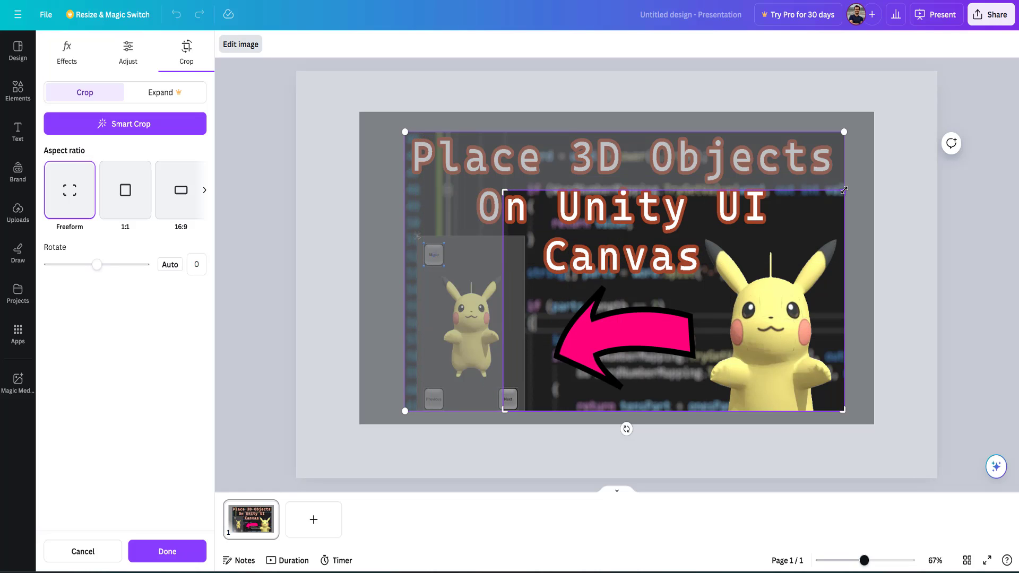
drag(843, 190, 685, 190)
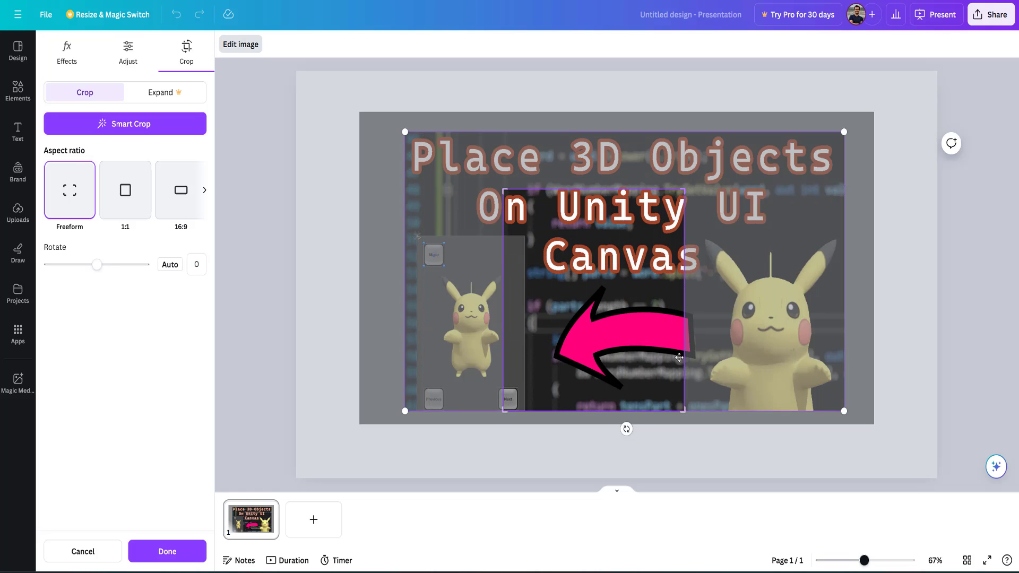
drag(683, 409, 661, 308)
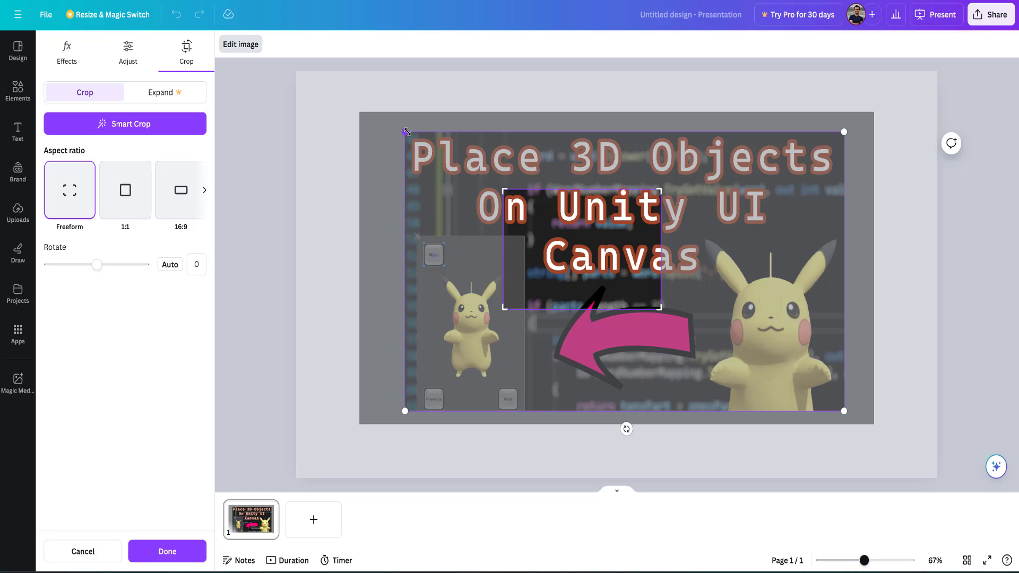
Resize the full image behind the crop window so it reaches every edge of the grey box.
drag(406, 131, 359, 113)
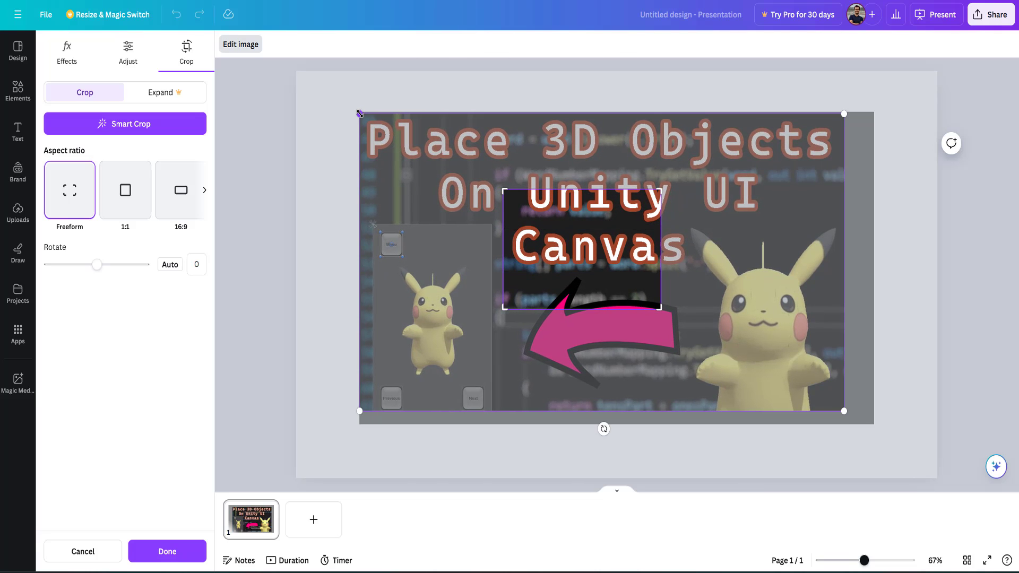
drag(360, 113, 360, 112)
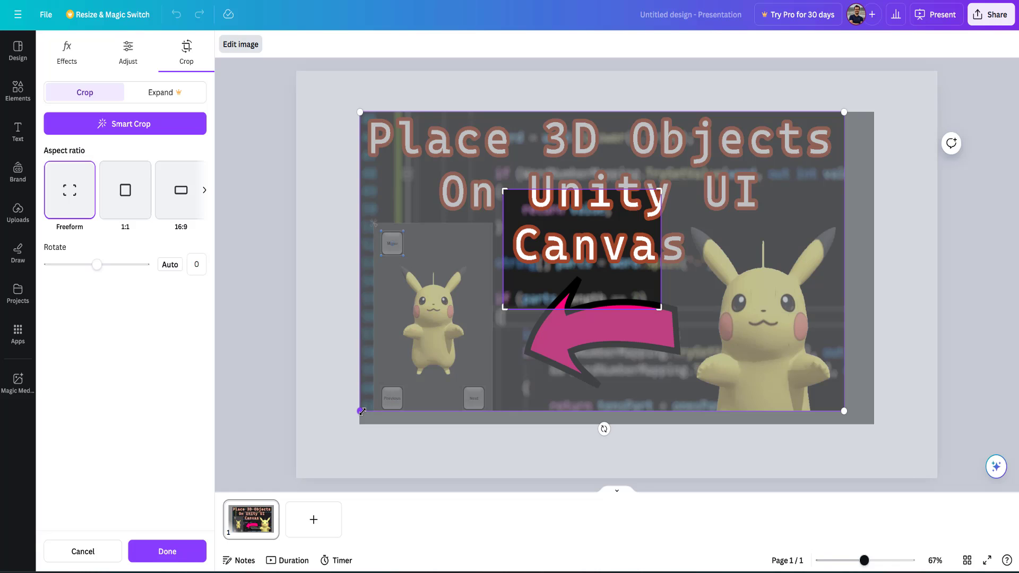
drag(360, 410, 360, 424)
drag(847, 110, 874, 113)
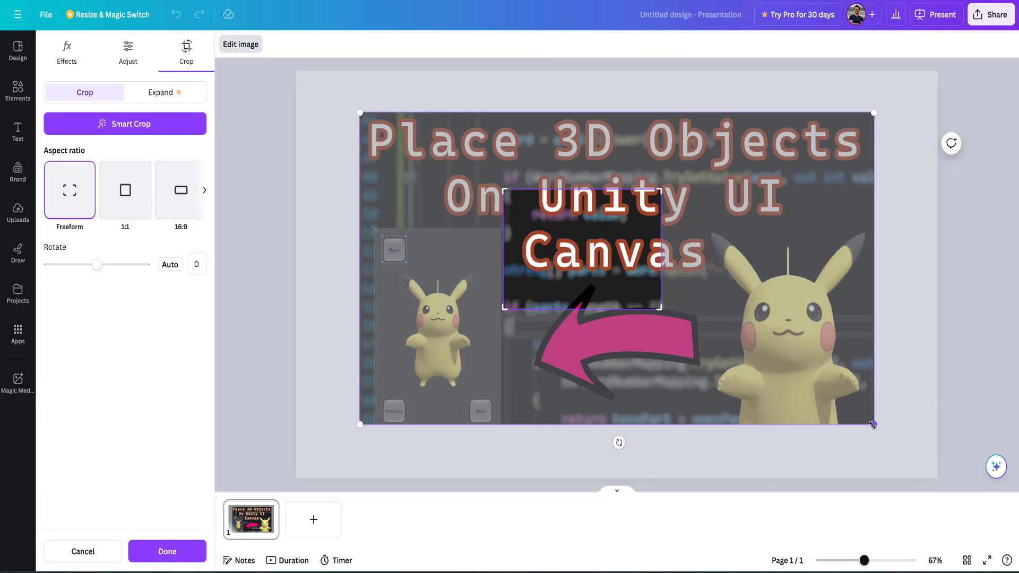
drag(873, 424, 873, 423)
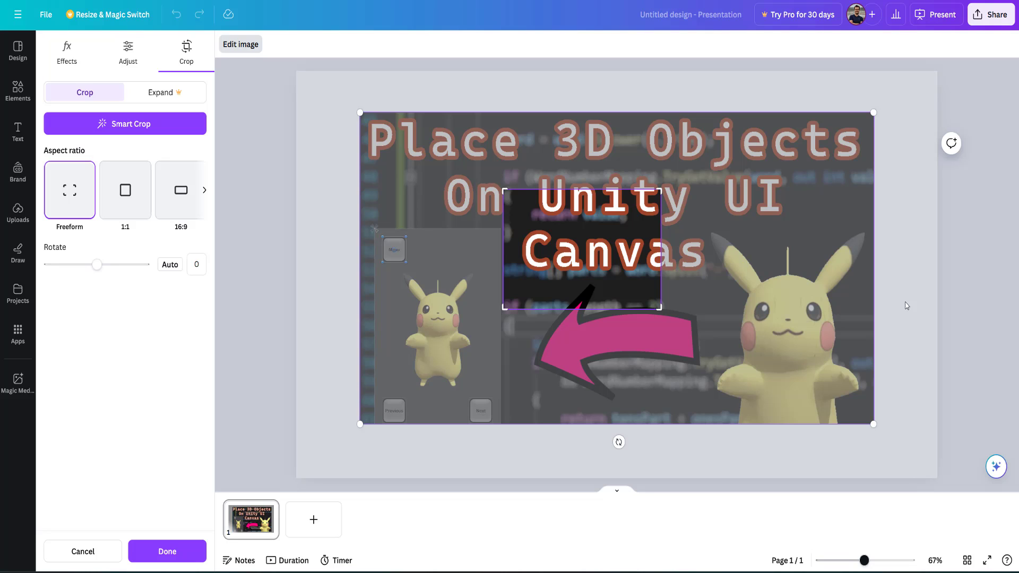
Apply the crop, then stretch the image's left, right, top and bottom edges to the grey box.
click(187, 553)
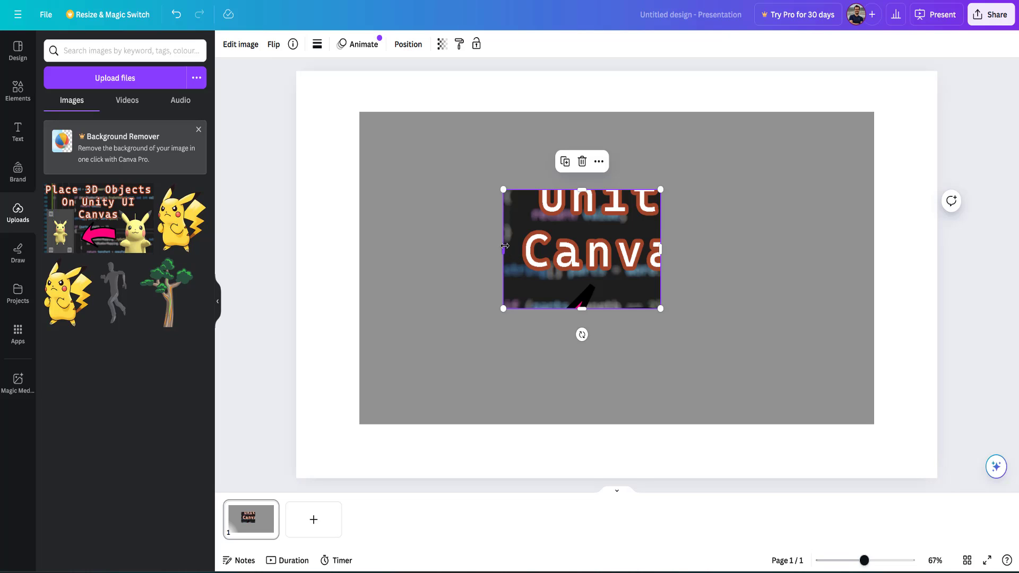
drag(505, 246, 360, 248)
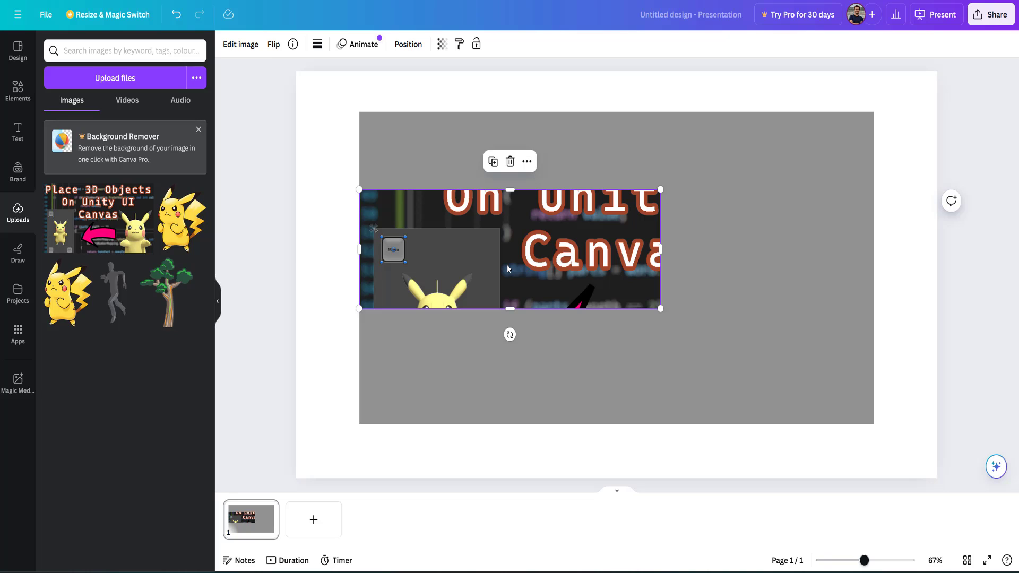
drag(661, 249, 877, 253)
drag(620, 186, 619, 110)
drag(615, 306, 616, 431)
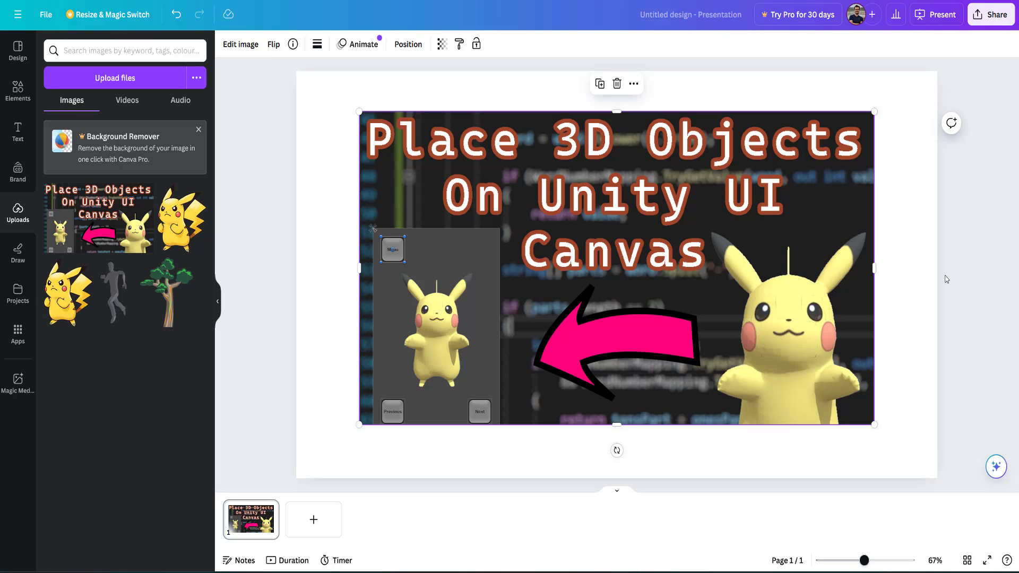
Add a second page holding the original thumbnail, then return to page 1.
click(321, 534)
drag(84, 212, 513, 184)
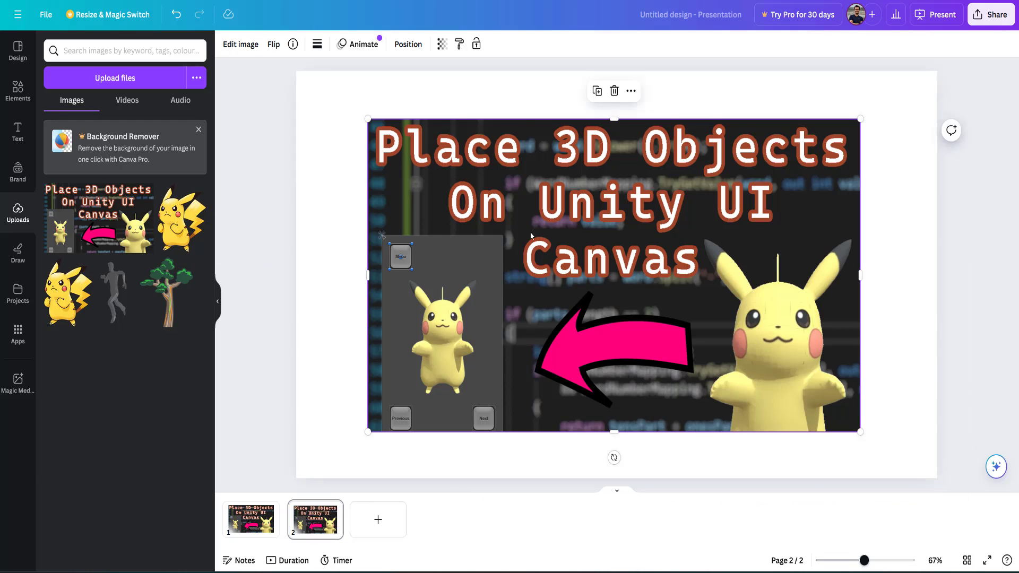
click(265, 527)
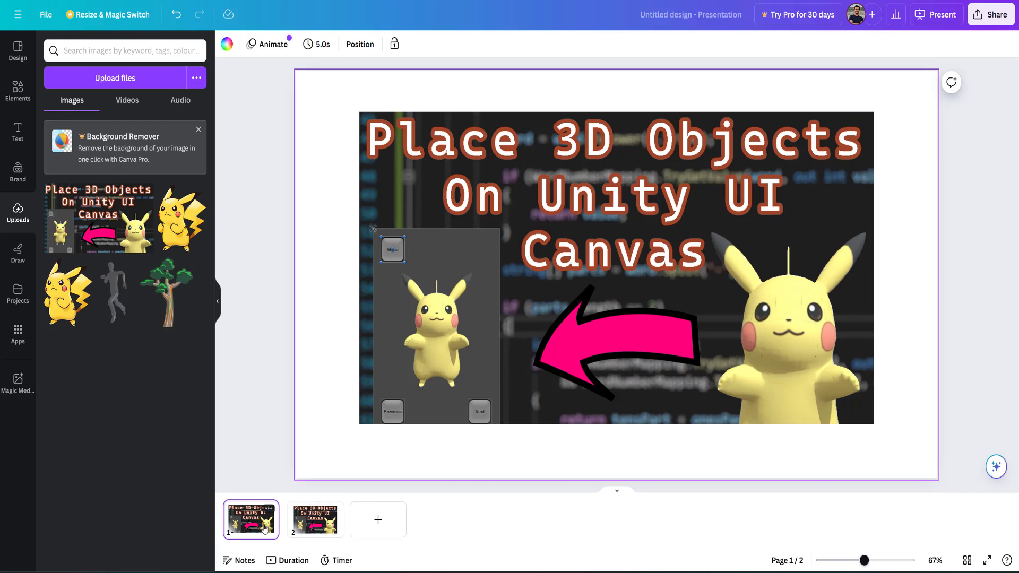
Flip between the original on page 2 and the stretched version on page 1, ending on page 1.
click(319, 523)
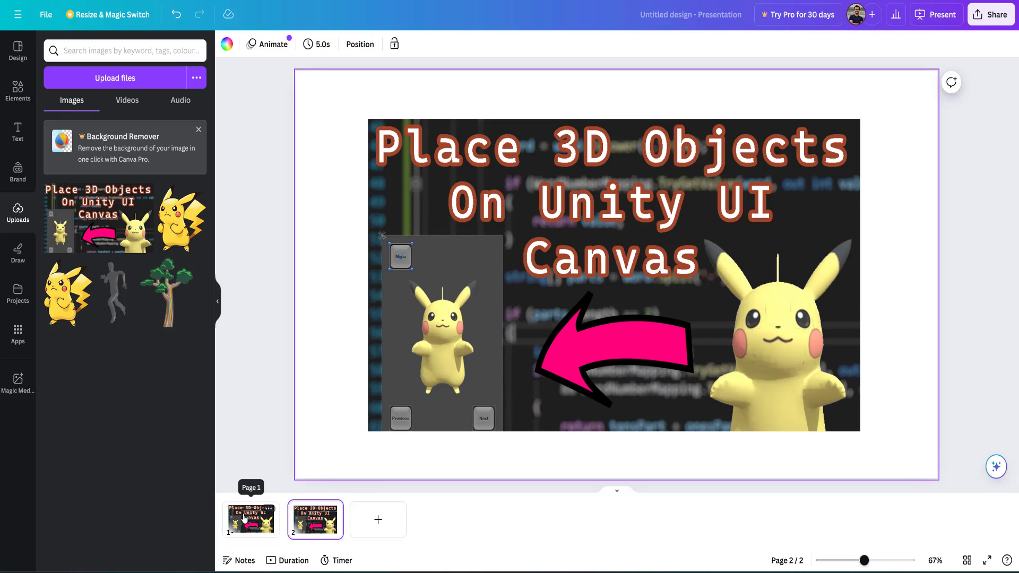
click(266, 509)
click(326, 511)
click(253, 513)
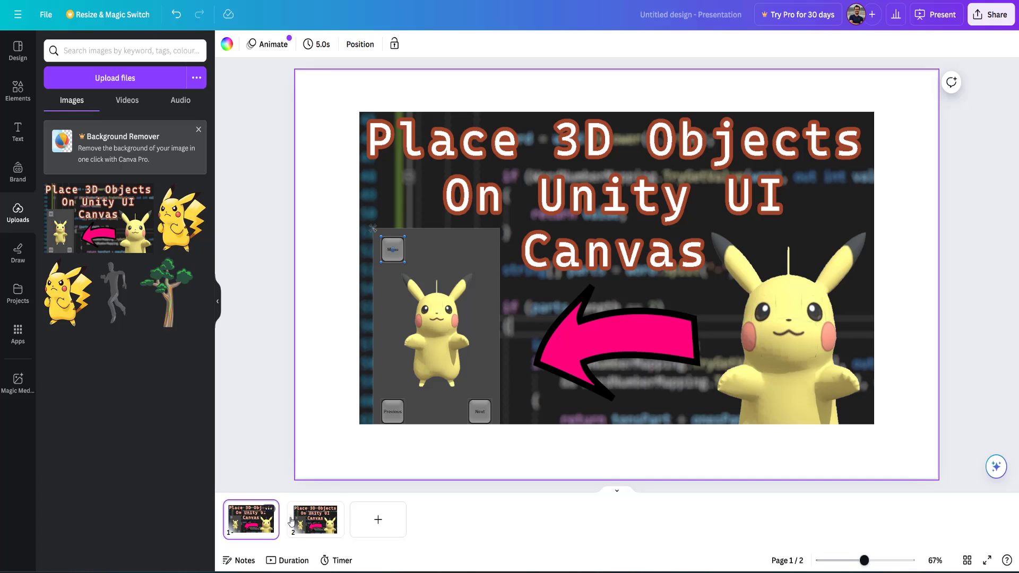
click(310, 523)
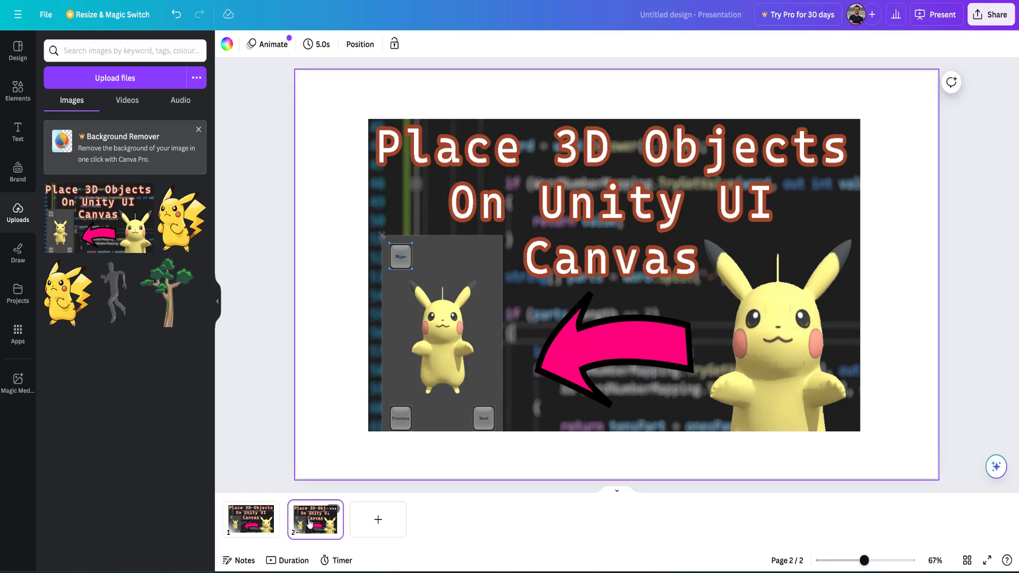
click(258, 527)
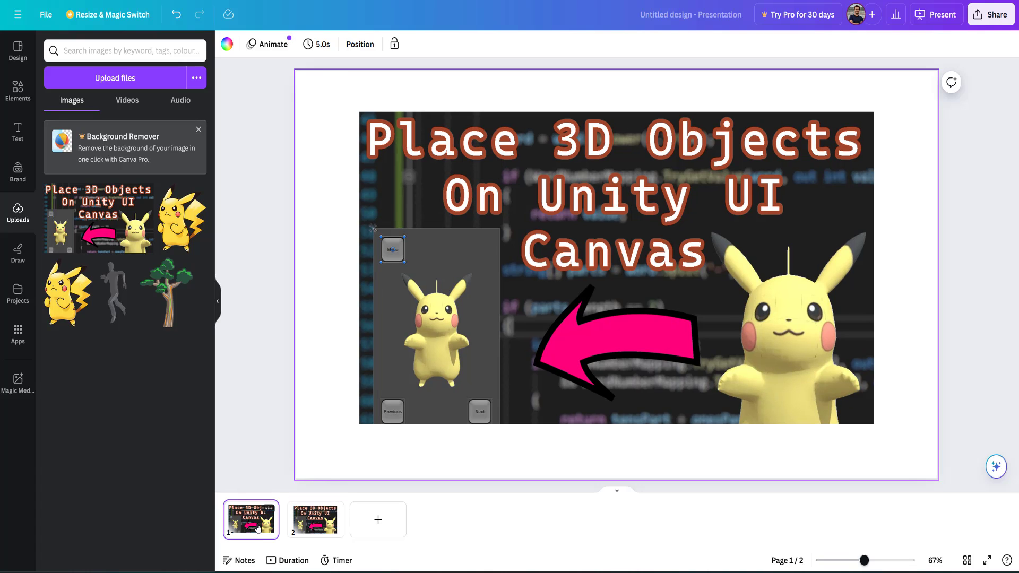